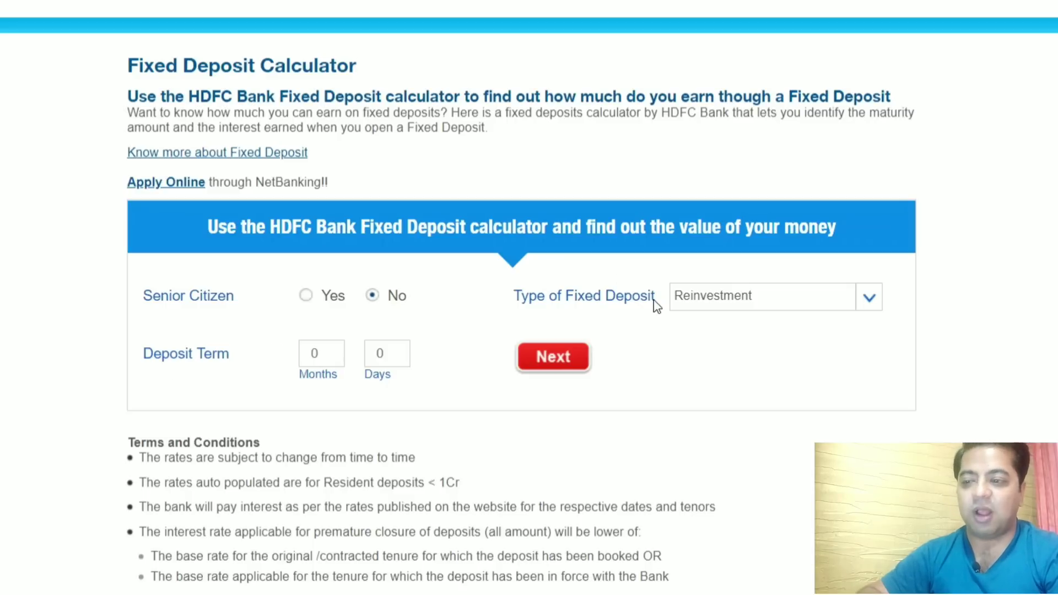
Set the type of fixed deposit to Quarterly Payout
left_click(740, 306)
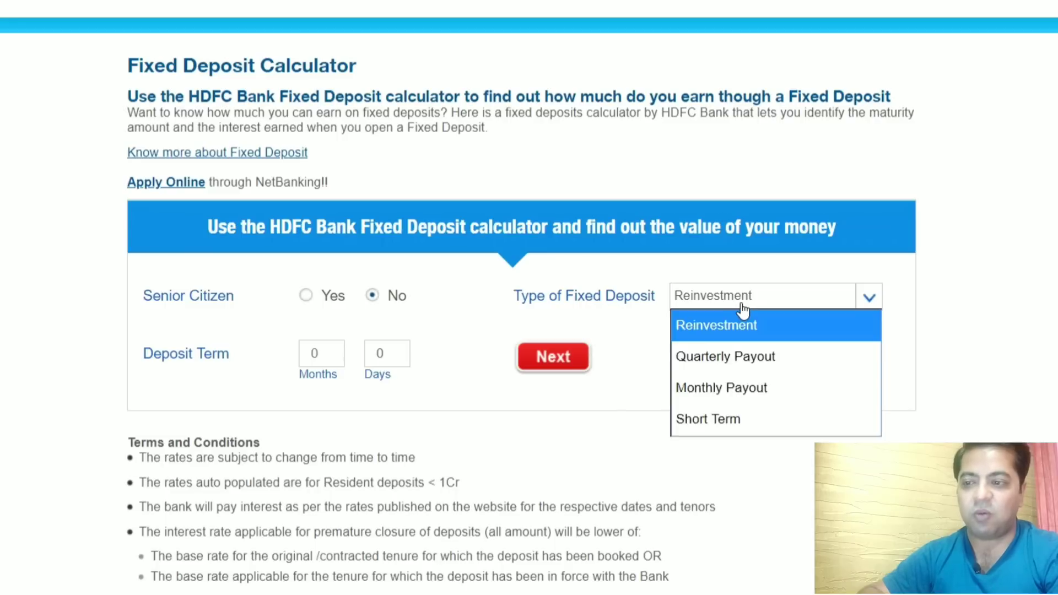
left_click(746, 356)
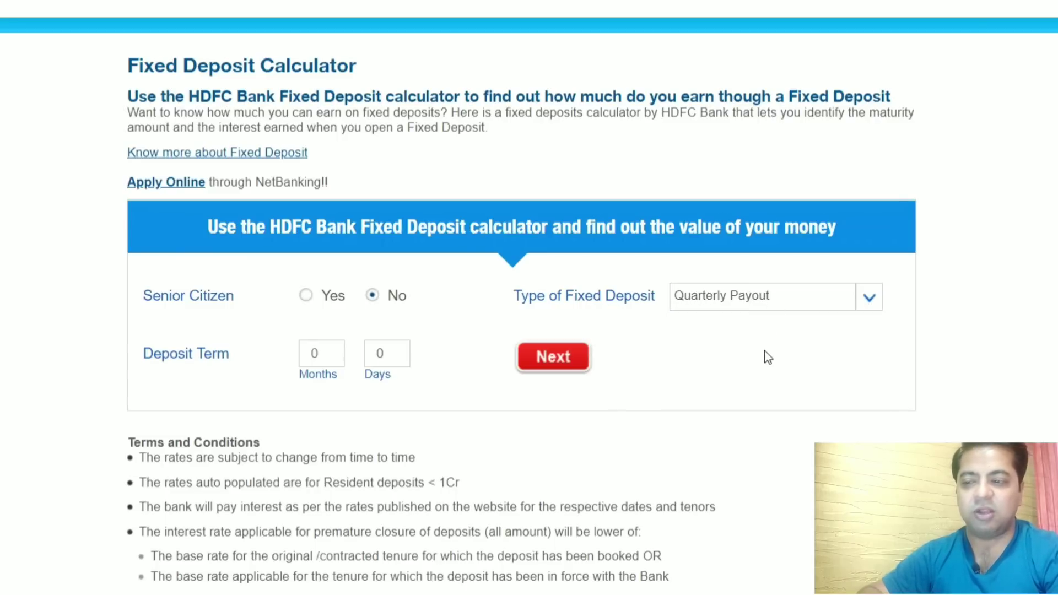
left_click(766, 296)
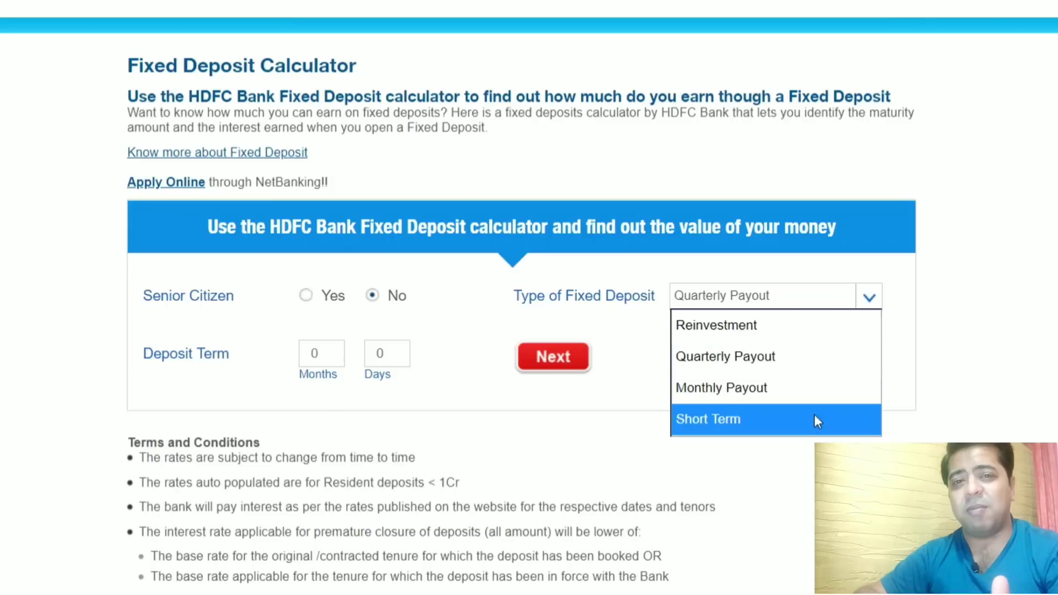
left_click(956, 368)
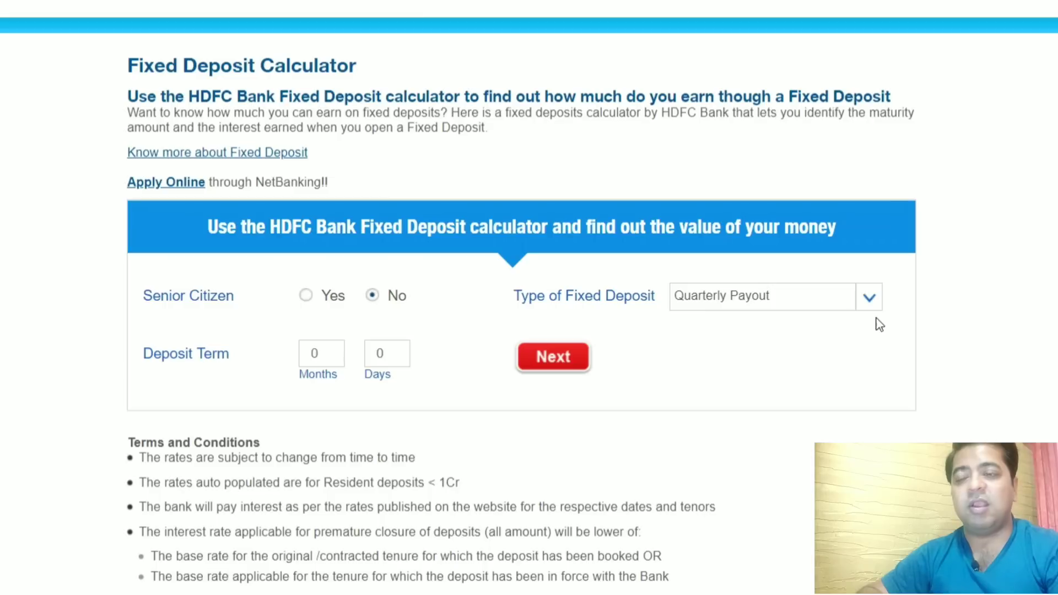
left_click(803, 307)
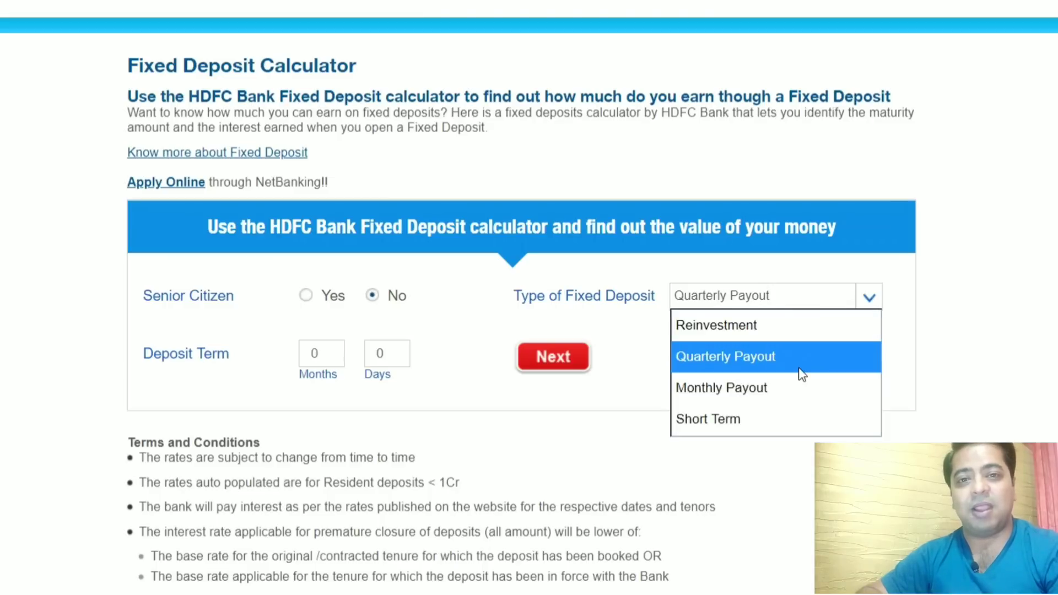
left_click(949, 344)
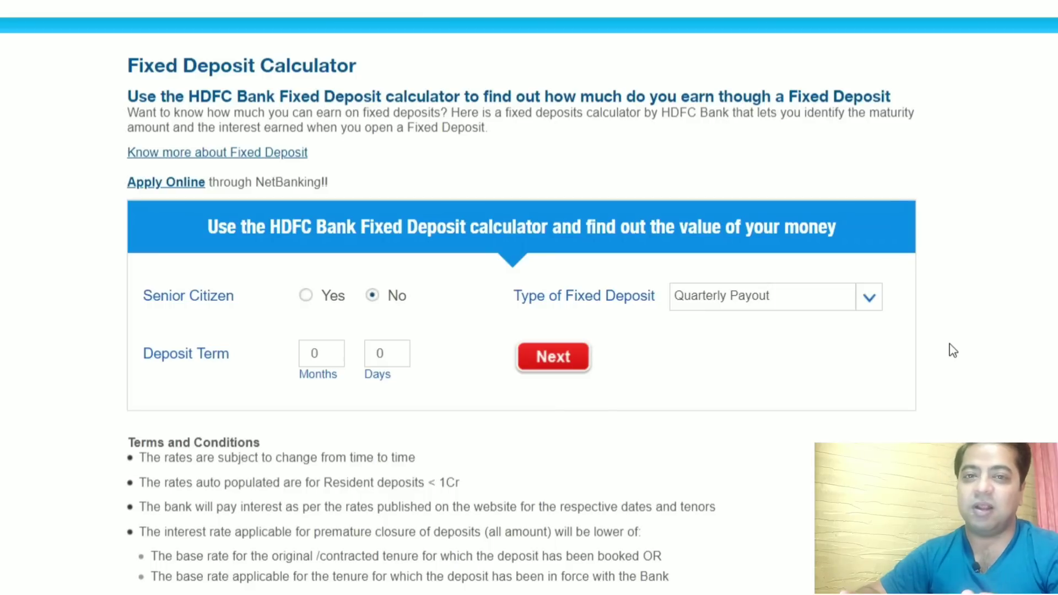
left_click(819, 302)
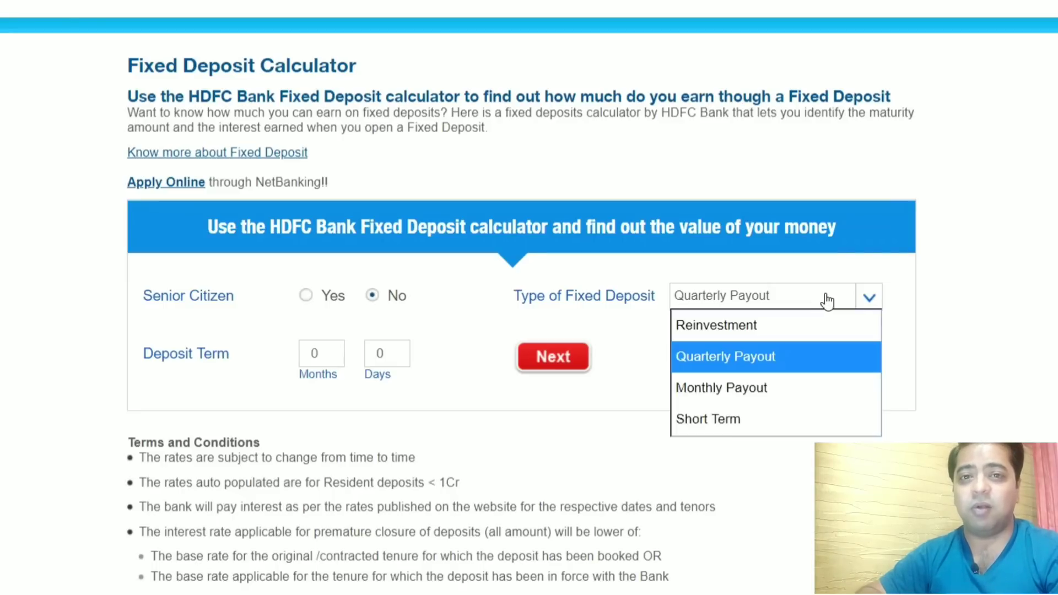
left_click(945, 310)
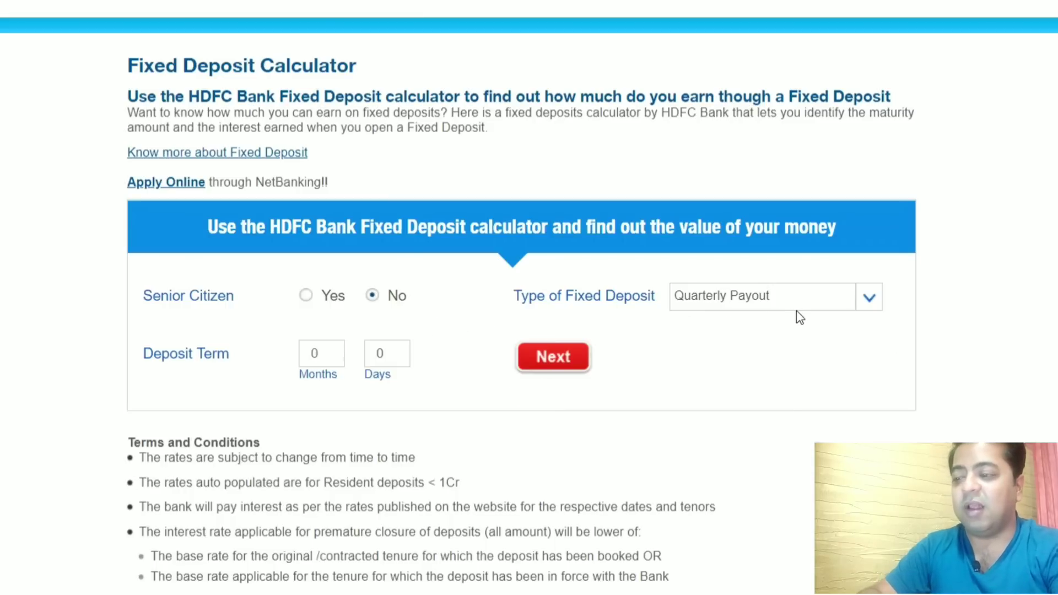
Set the deposit term to 36 months and proceed to the deposit details
left_click(325, 360)
type("36")
key("Tab")
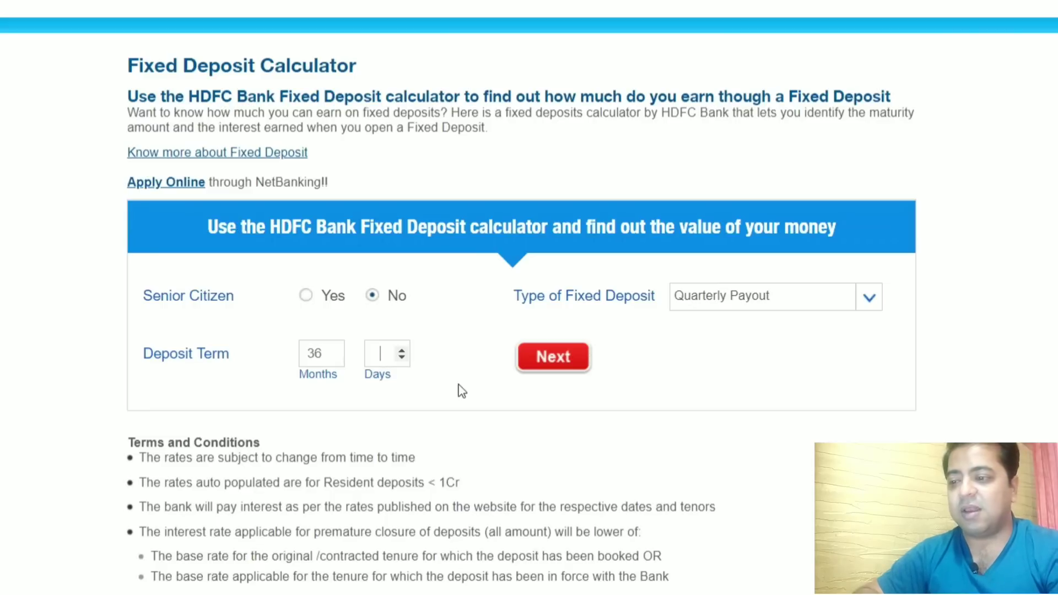
left_click(551, 369)
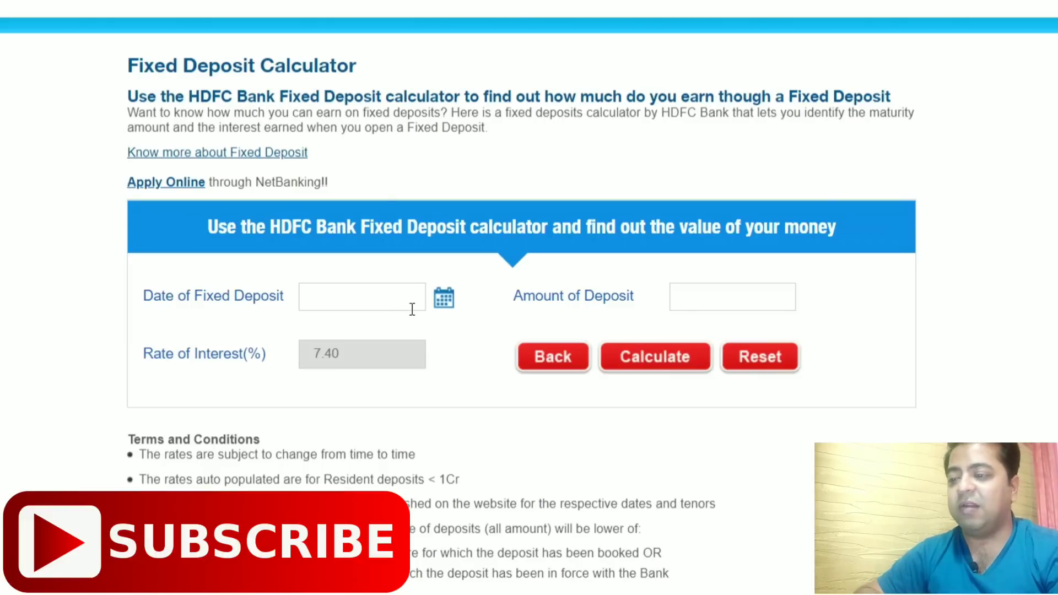
Set the date of the fixed deposit to 1 April 2019, dismissing the interest rate notice
left_click(444, 298)
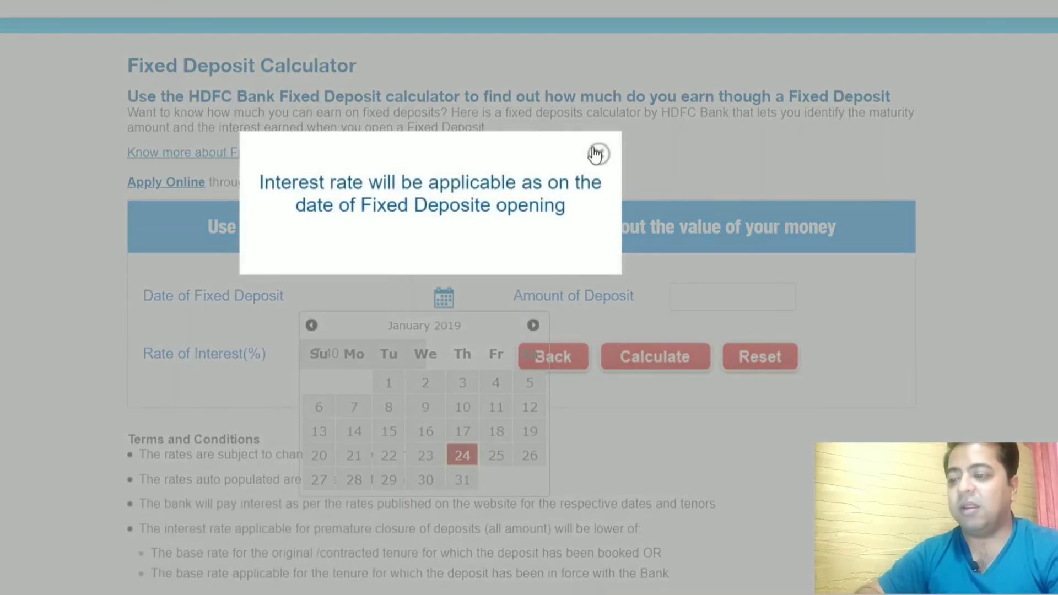
left_click(599, 154)
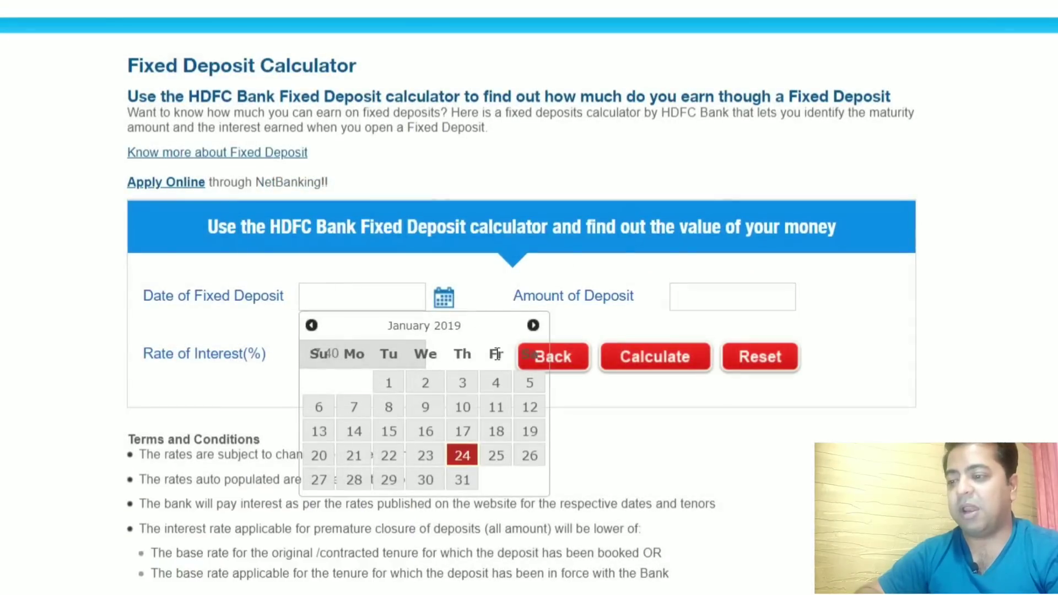
left_click(534, 326)
left_click(533, 326)
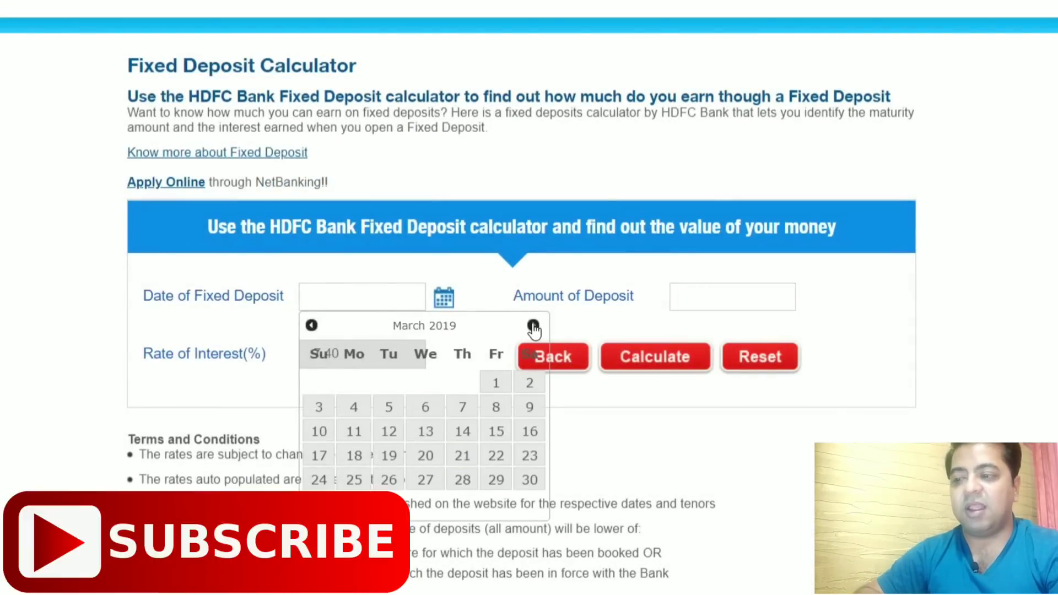
left_click(533, 326)
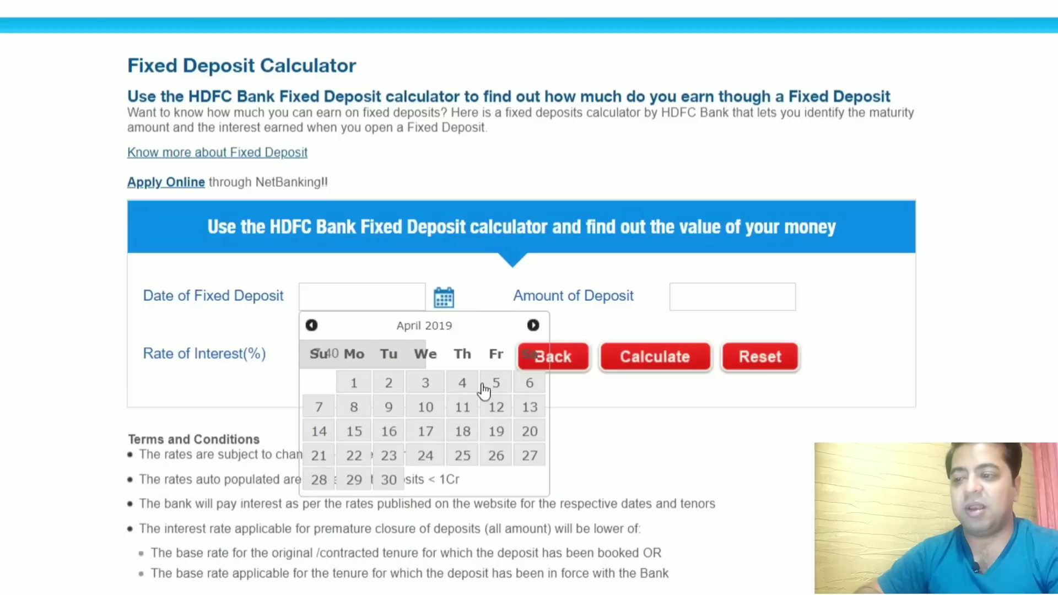
left_click(350, 384)
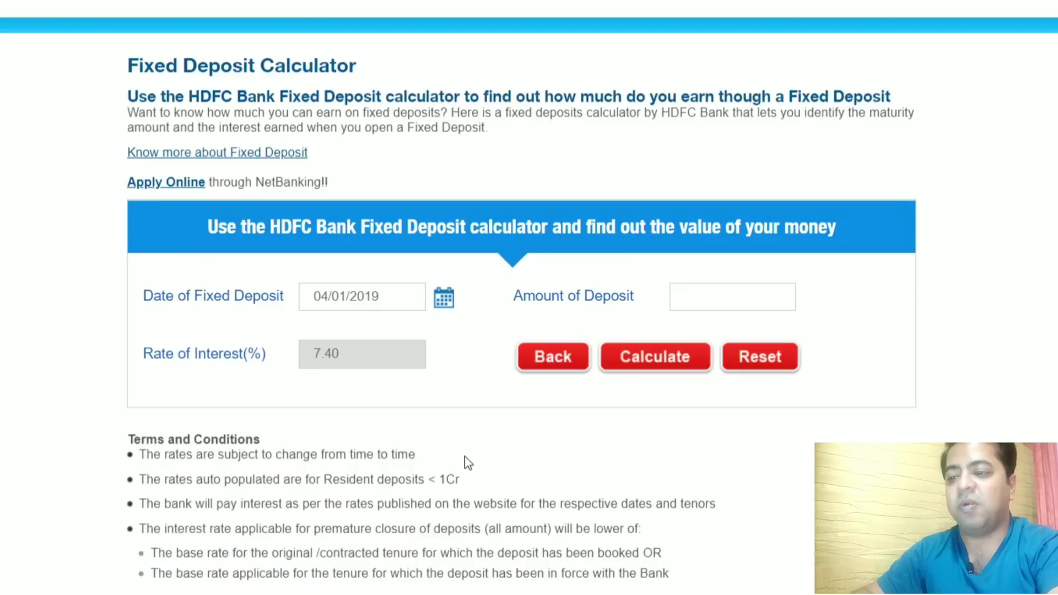
Enter 1000000 as the amount of deposit and calculate the returns
left_click(728, 305)
type("100000")
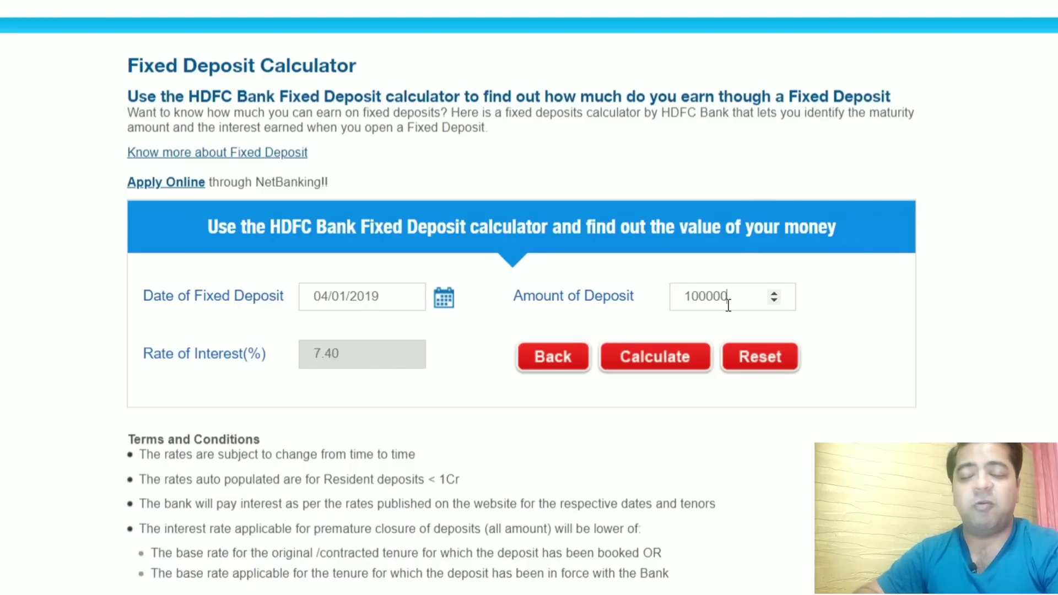
type("0")
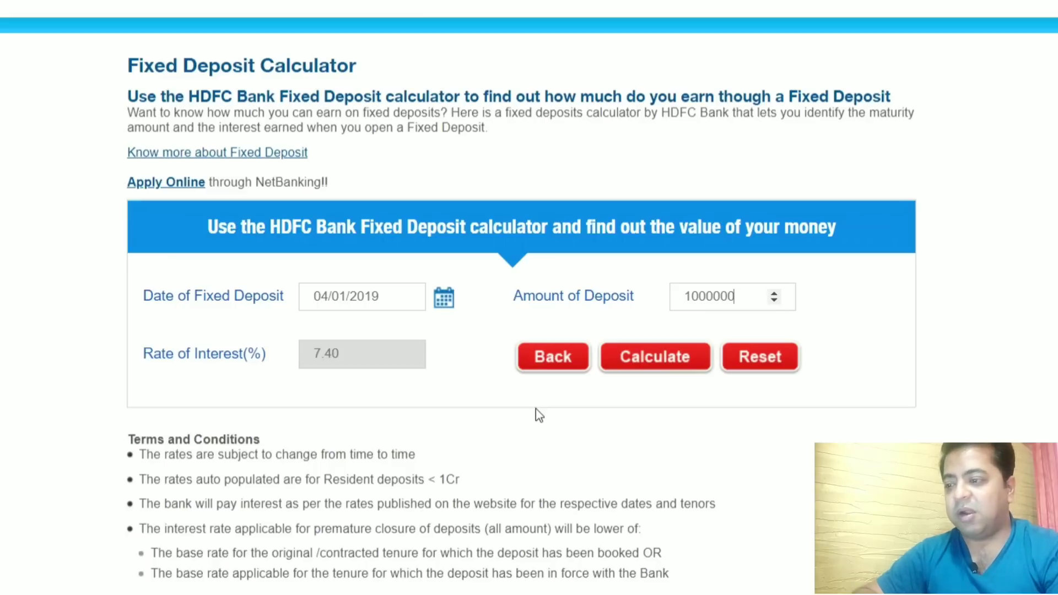
left_click(678, 380)
Examine the maturity summary and the start of the interest schedule, highlighting the interest capitalized on 1-July-2019
scroll(717, 397, "down", 5)
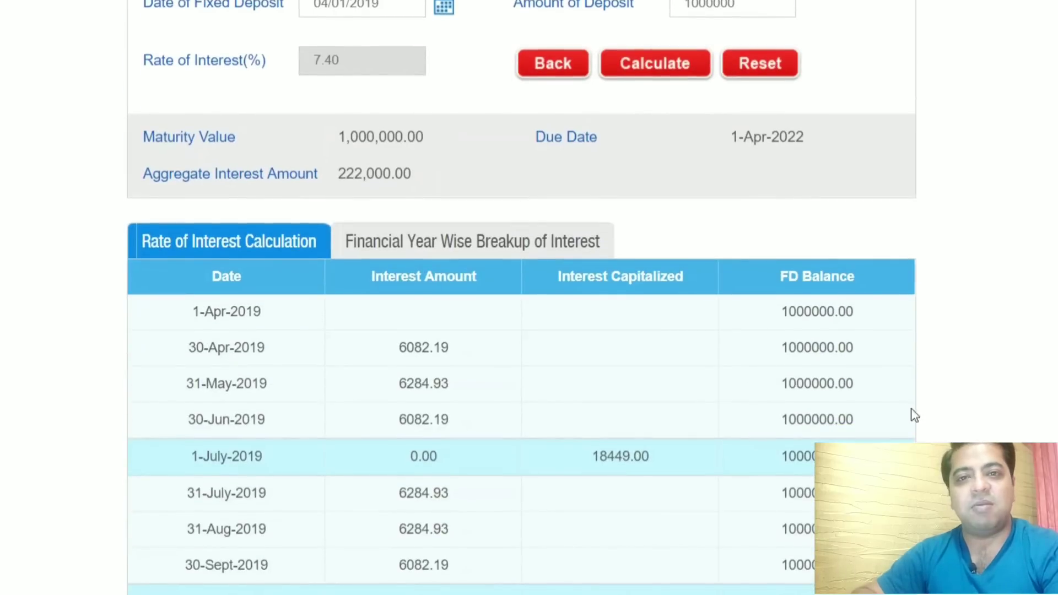
scroll(986, 367, "down", 3)
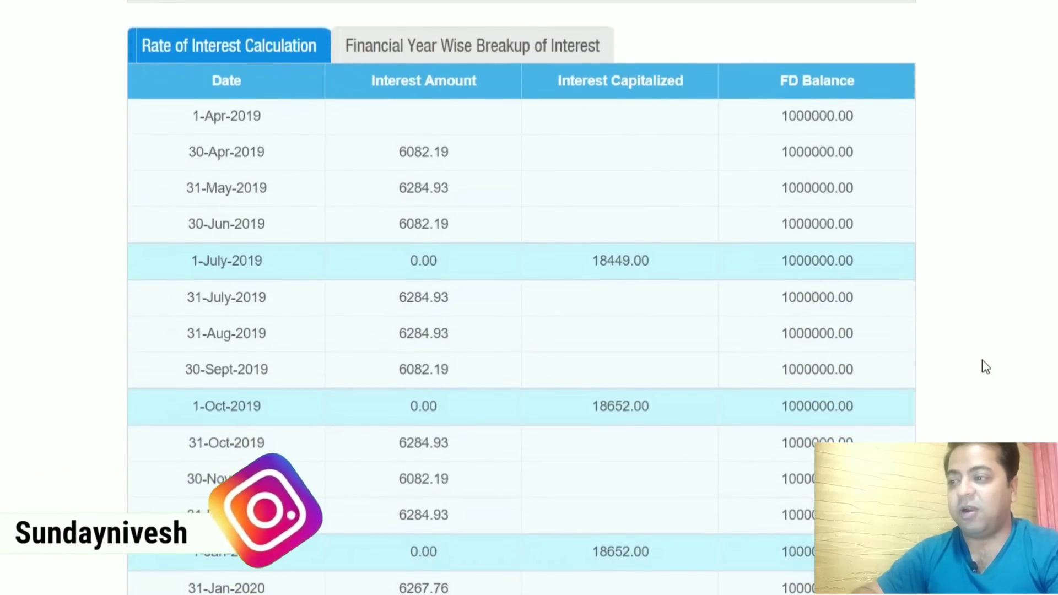
scroll(986, 367, "down", 1)
scroll(986, 368, "down", 1)
scroll(986, 367, "up", 1)
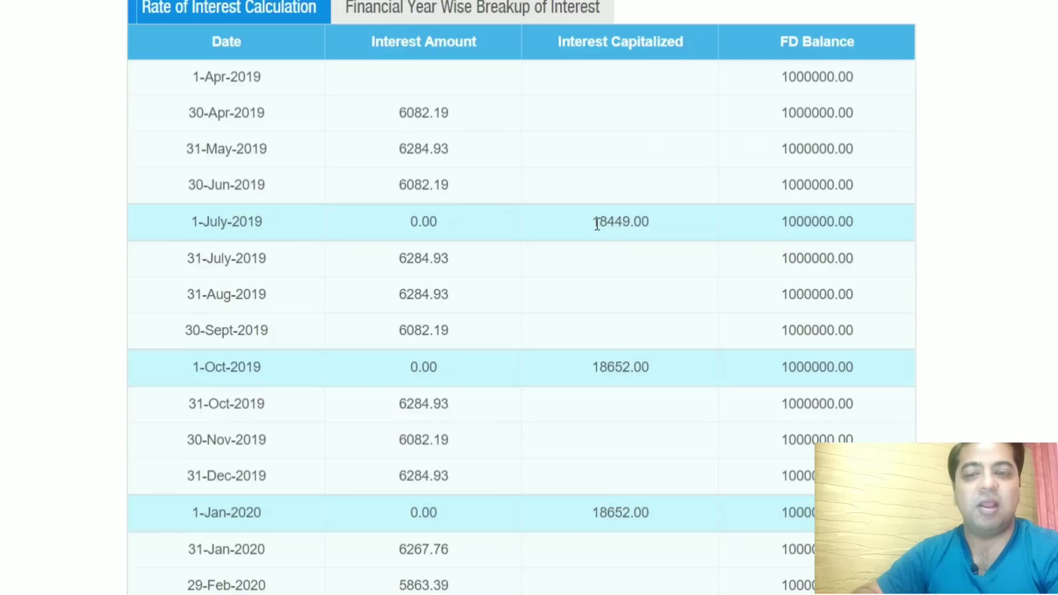
left_click_drag(593, 220, 673, 233)
left_click(672, 228)
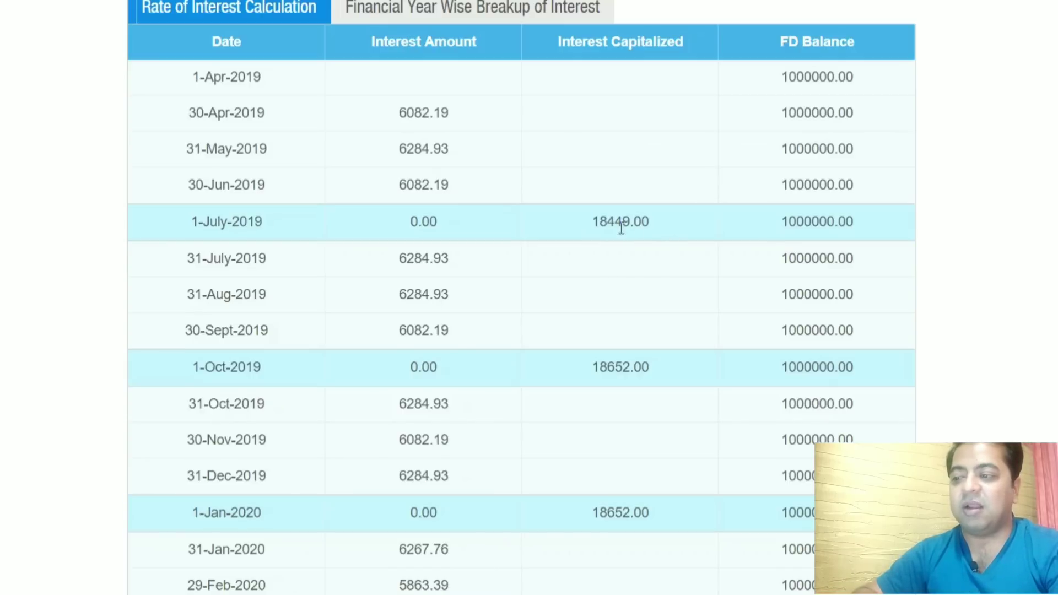
left_click_drag(591, 222, 660, 227)
left_click(661, 228)
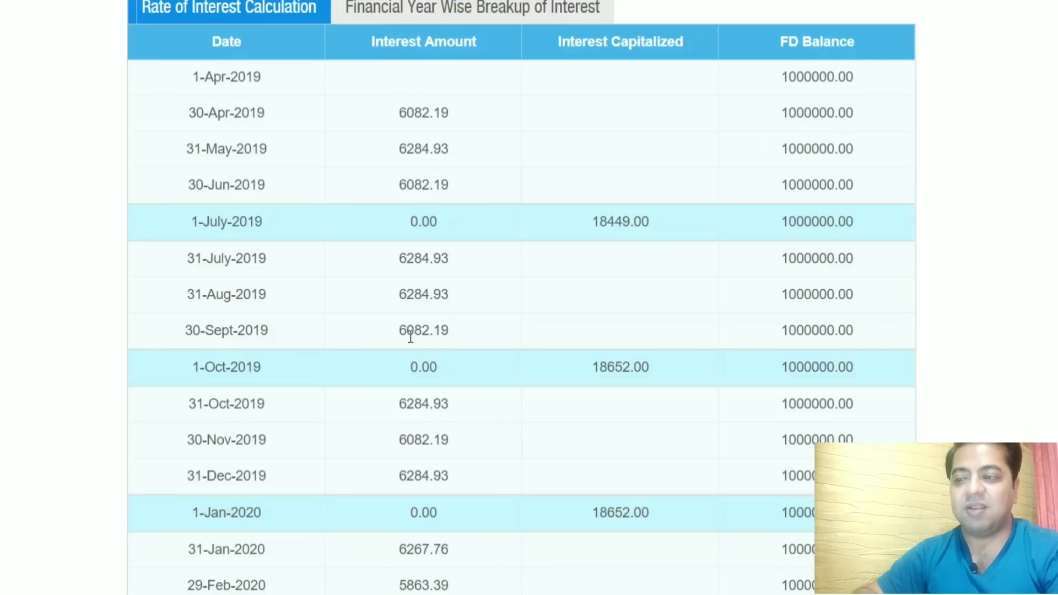
Examine the quarterly interest payouts from October 2019 through 2021, highlighting the 1-Oct-2019 and 1-Apr-2021 amounts
scroll(427, 335, "down", 2)
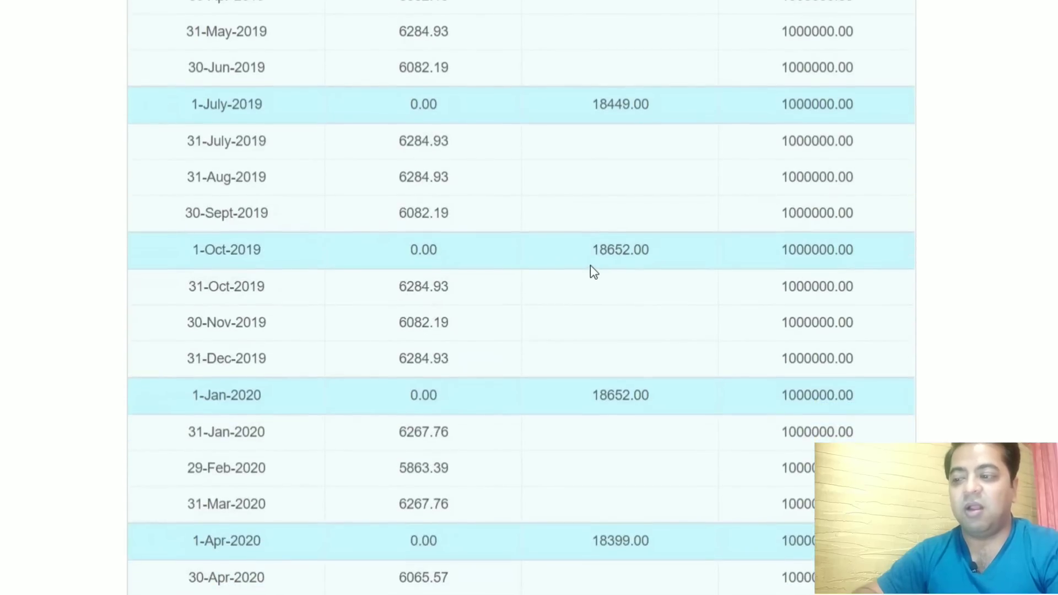
double_click(632, 251)
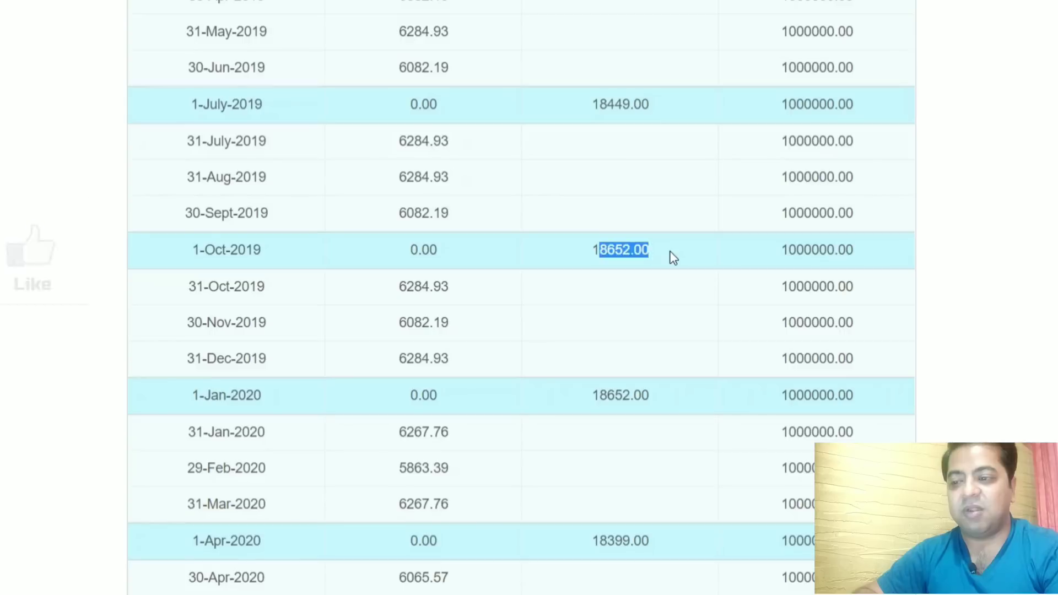
left_click(669, 256)
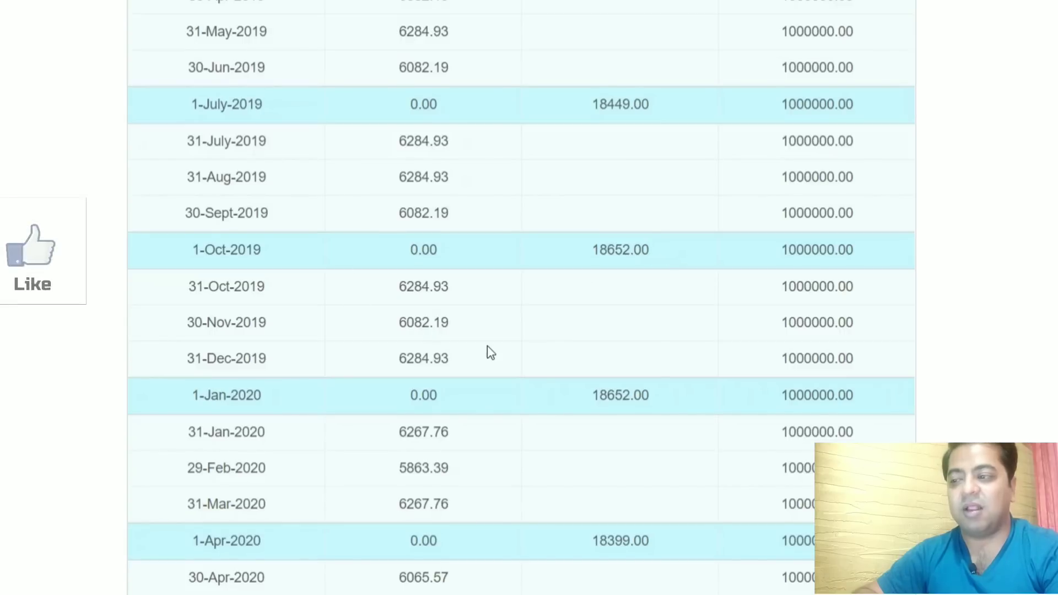
scroll(489, 352, "down", 4)
scroll(490, 352, "down", 7)
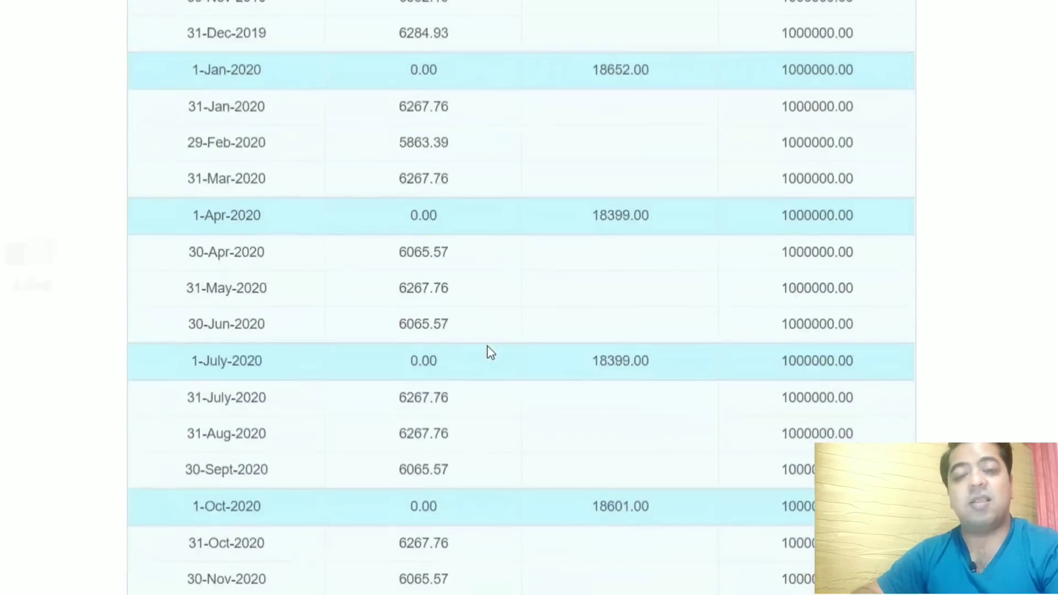
scroll(488, 345, "down", 1)
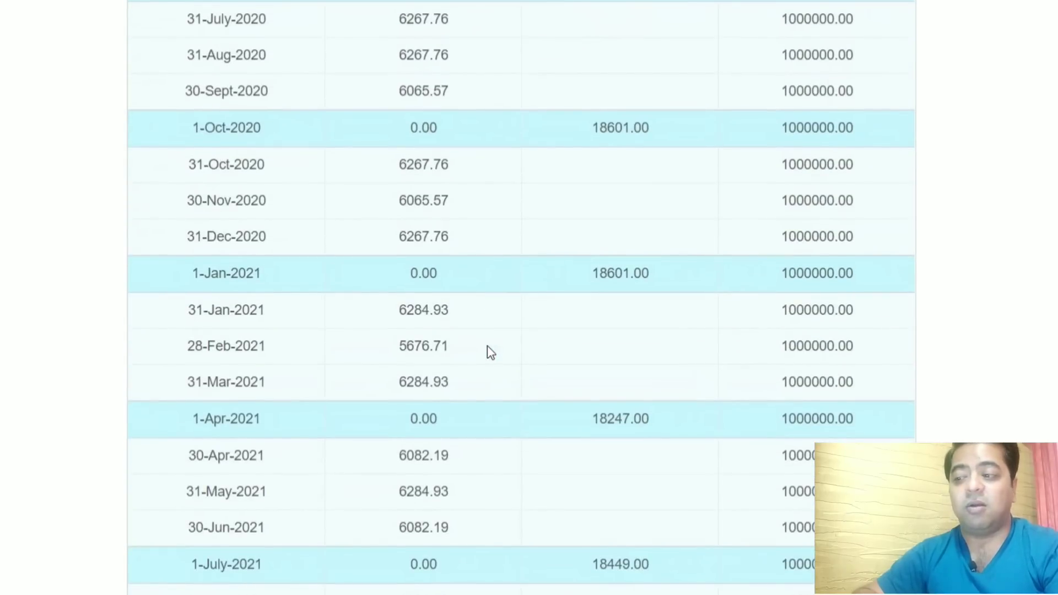
scroll(487, 346, "down", 2)
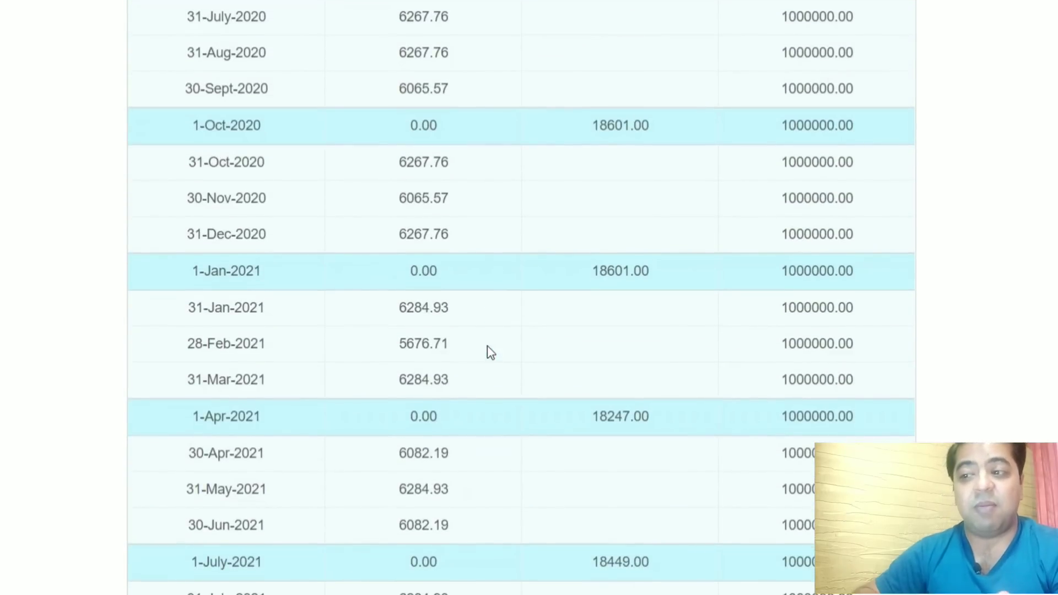
scroll(487, 346, "down", 1)
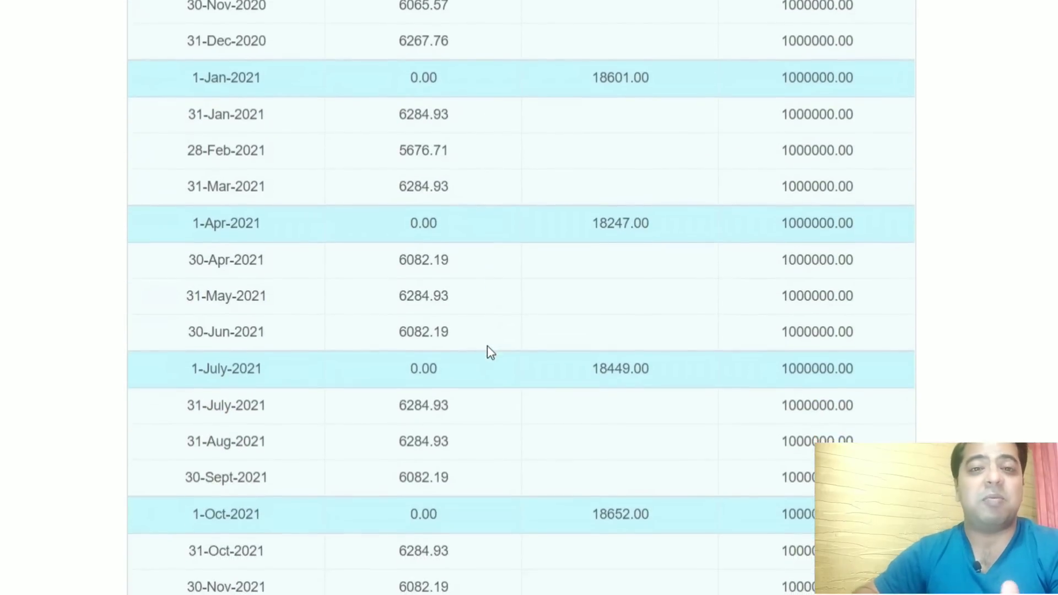
scroll(487, 346, "down", 1)
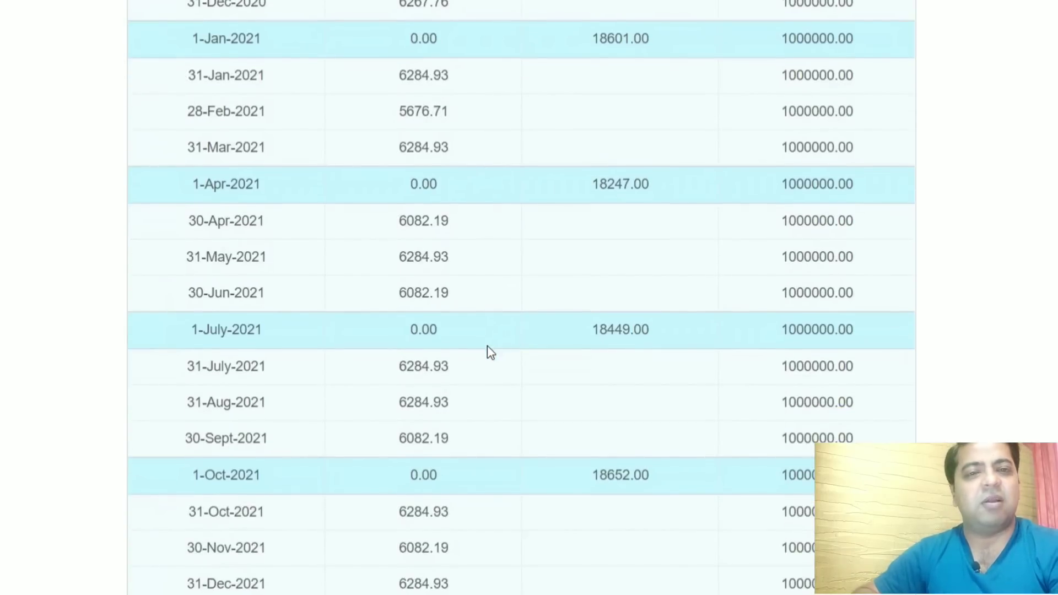
left_click_drag(594, 184, 654, 190)
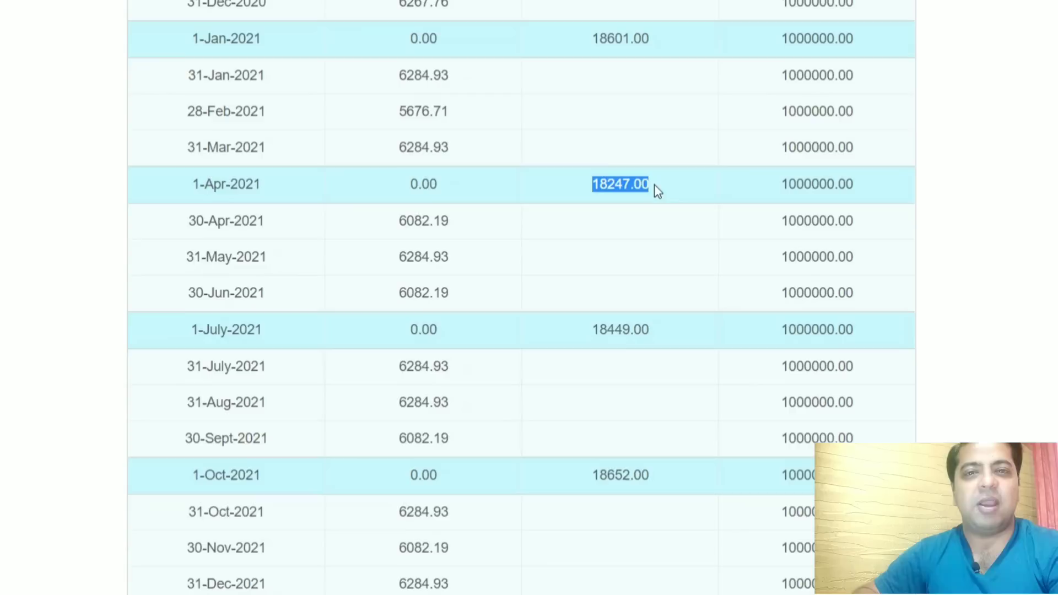
left_click(656, 185)
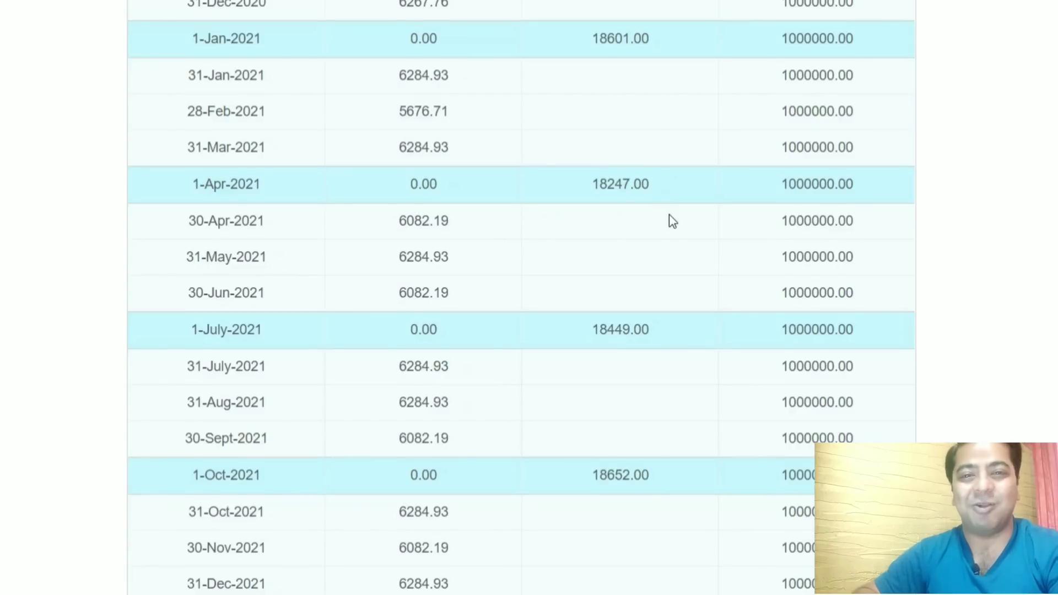